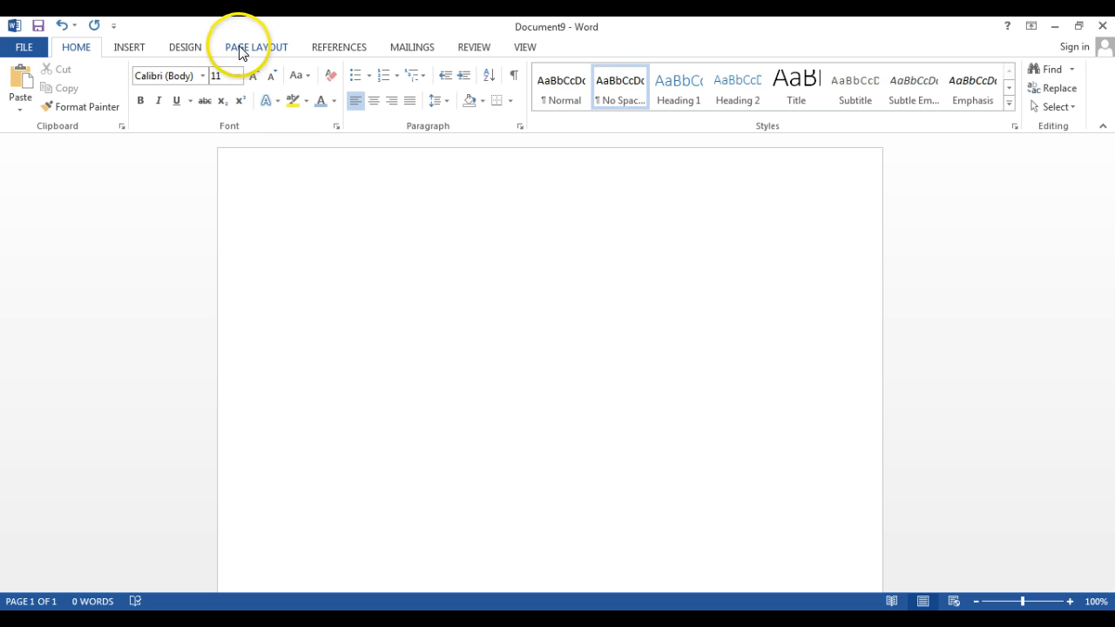
# - Set a custom top margin of 2 inches for the whole document
pyautogui.click(240, 51)
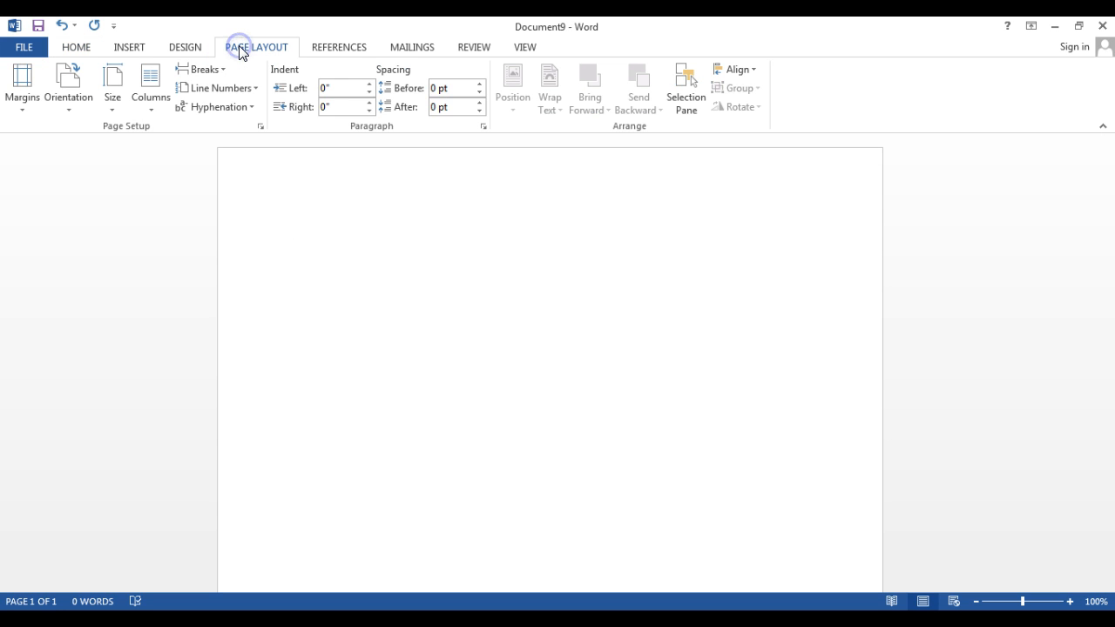
pyautogui.click(23, 92)
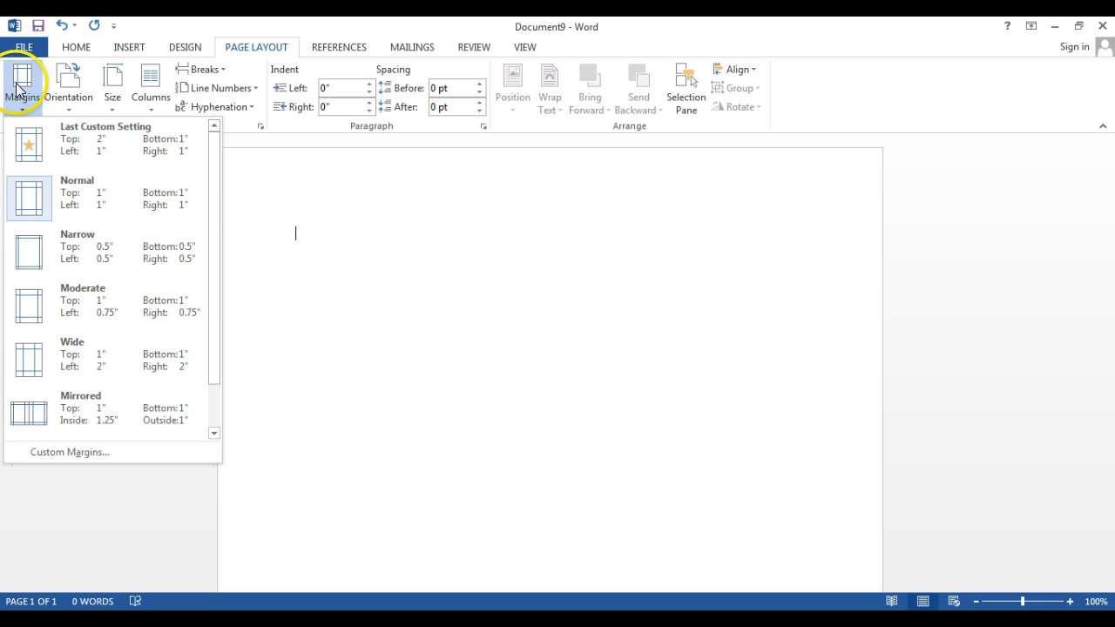
pyautogui.click(21, 452)
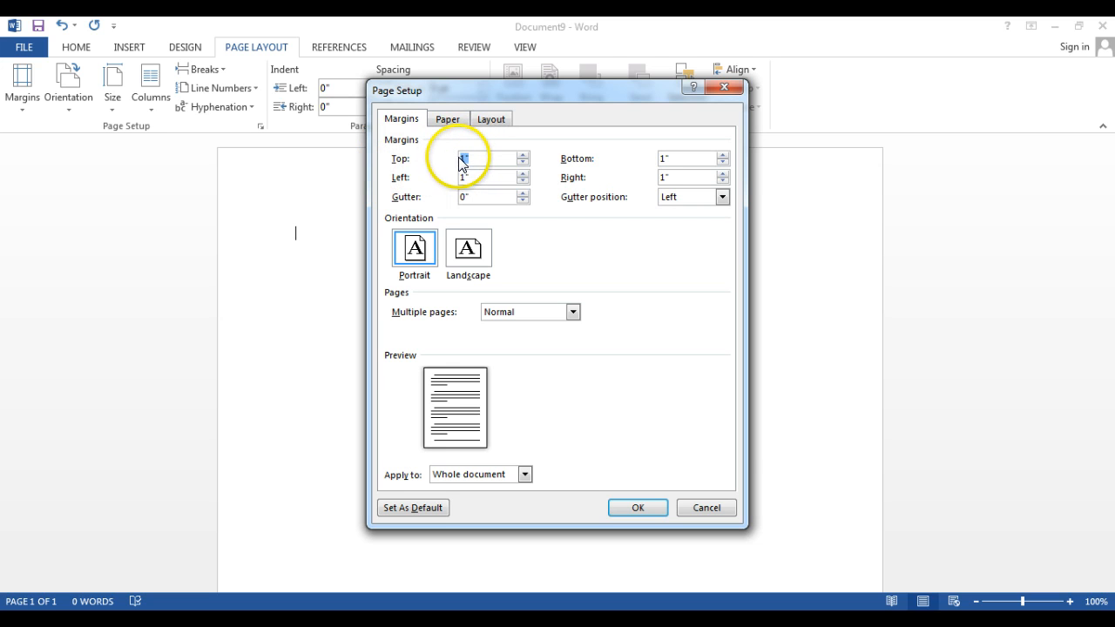
pyautogui.write('2')
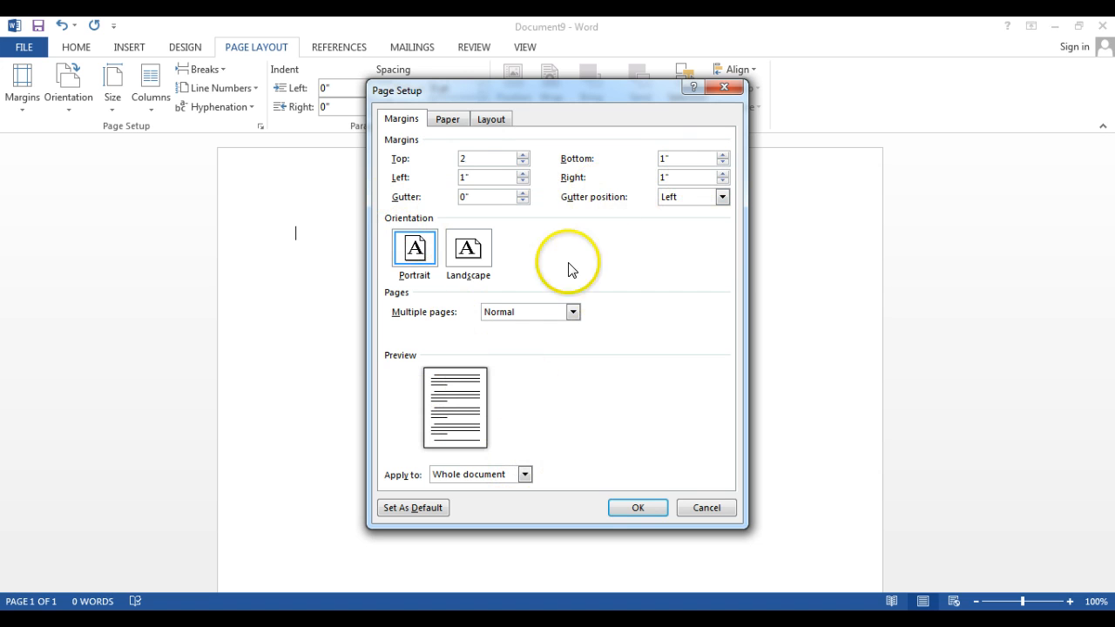
pyautogui.click(643, 505)
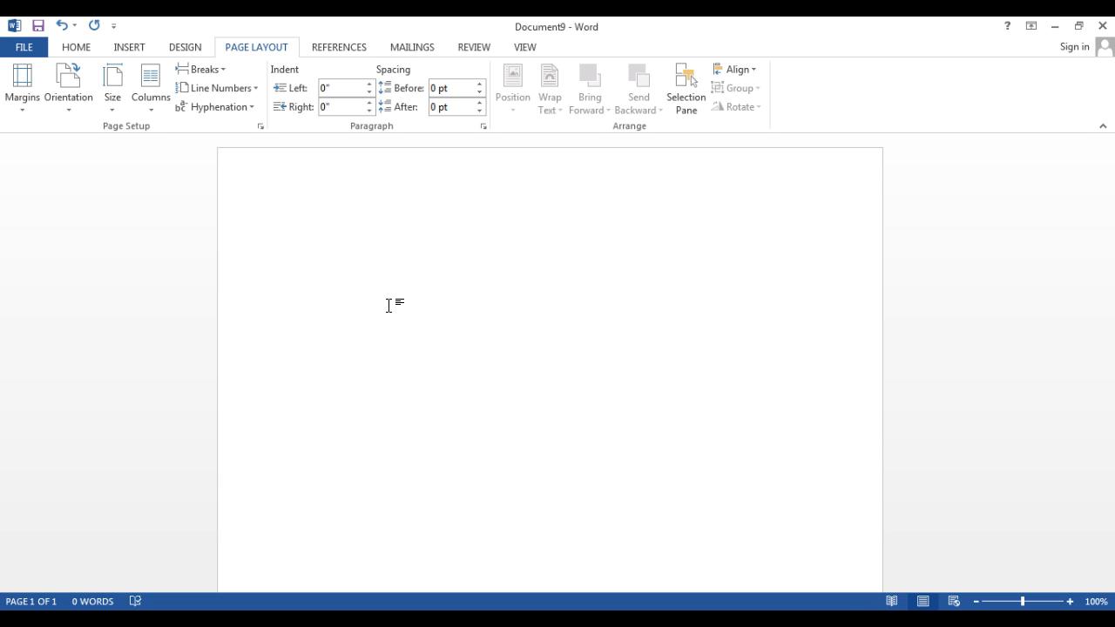
# - Enter the sender's street address on the first line and the city, state and ZIP code on the second
pyautogui.press('Return')
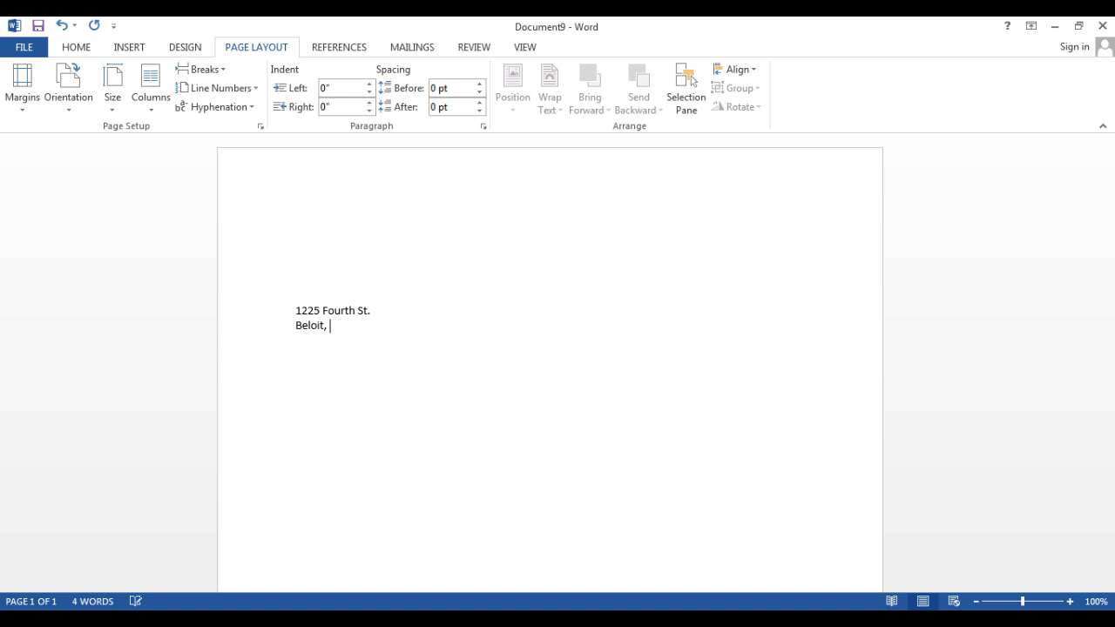
pyautogui.press('Return')
# - Add the date September 30, 2014 under the return address and leave three blank lines below it
pyautogui.write('Septe')
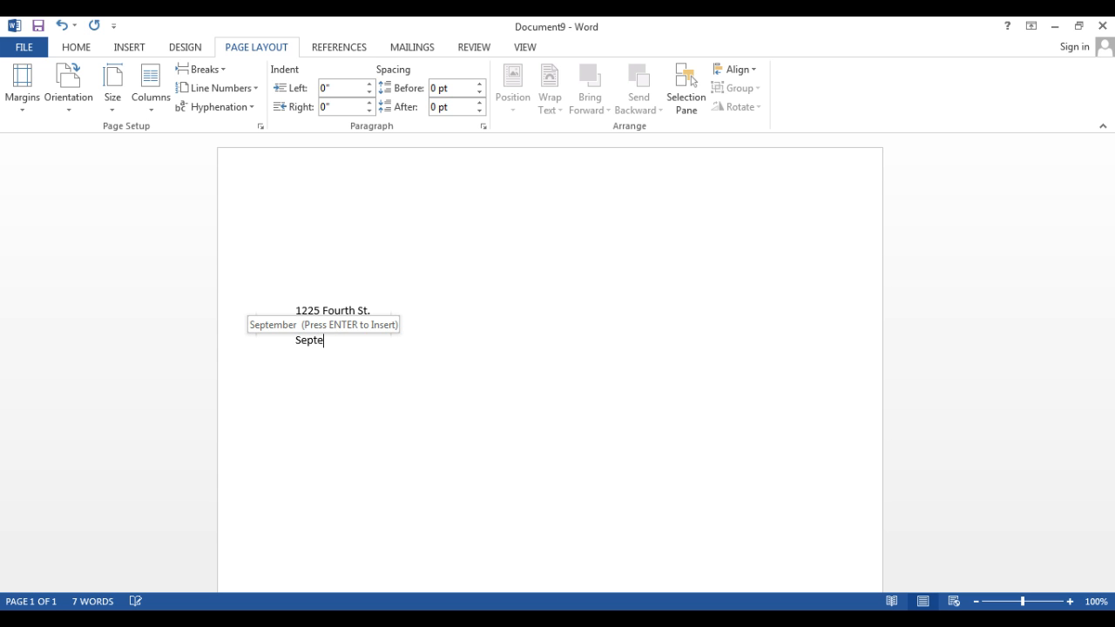
pyautogui.press('Return')
pyautogui.write('30, ')
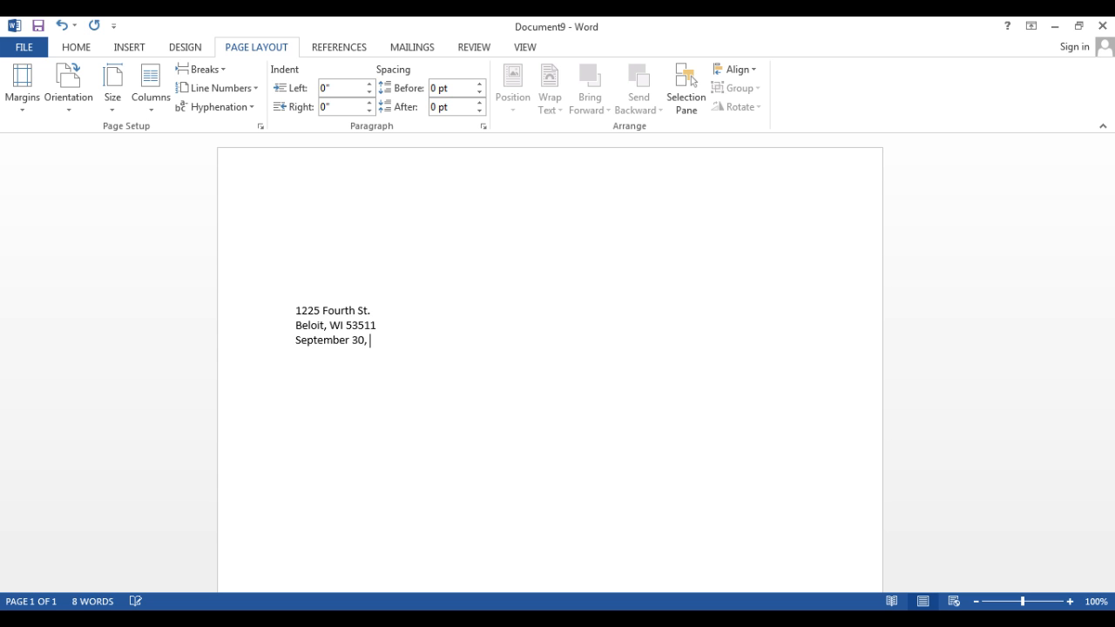
pyautogui.write('2014')
pyautogui.press('Return')
pyautogui.press('Return')
# - Enter the recipient's full name and, on the line below, the company The Computer Repair Shop
pyautogui.write('Sally S')
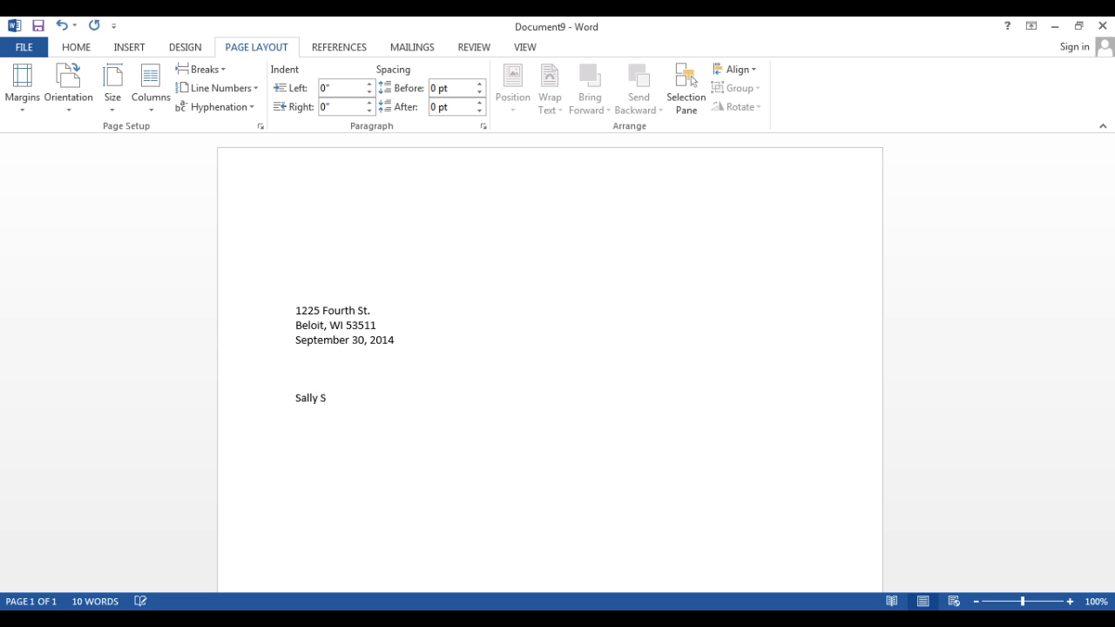
pyautogui.write('mith')
pyautogui.press('Return')
pyautogui.write('The Computer Re')
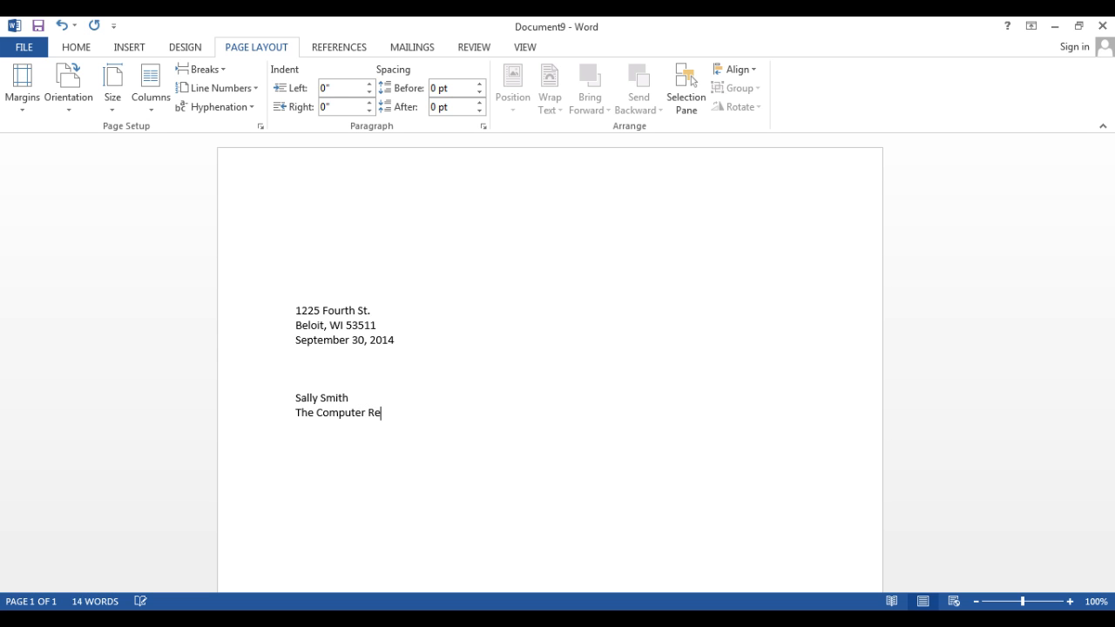
pyautogui.write('pair Shop')
pyautogui.press('Return')
# - Complete the inside address with the company's street address and its city, state and ZIP code
pyautogui.write('1234 Computer ')
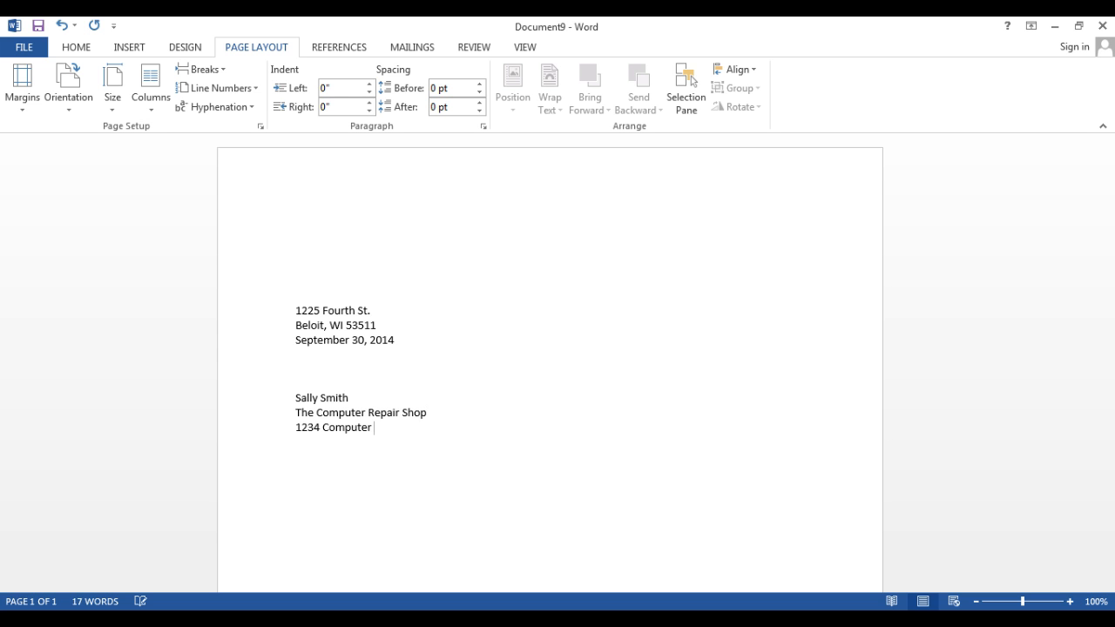
pyautogui.write('St.')
pyautogui.press('Return')
pyautogui.write('Beloit, WI 53511')
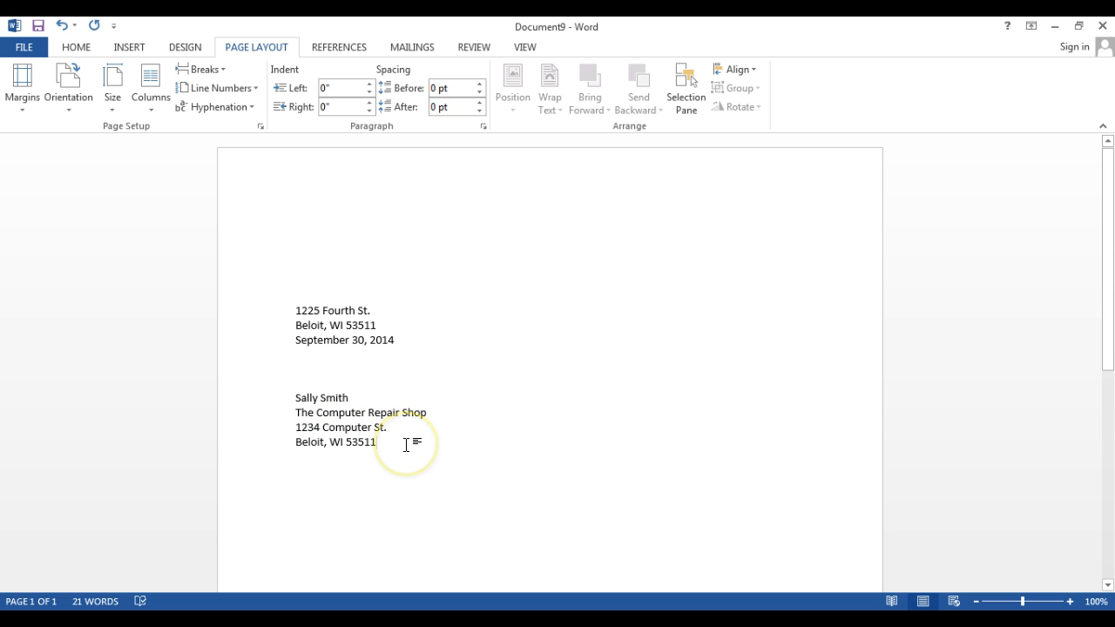
# - Leave a blank line below the inside address and add the salutation "Dear" followed by the recipient's full name
pyautogui.press('Return')
pyautogui.press('Return')
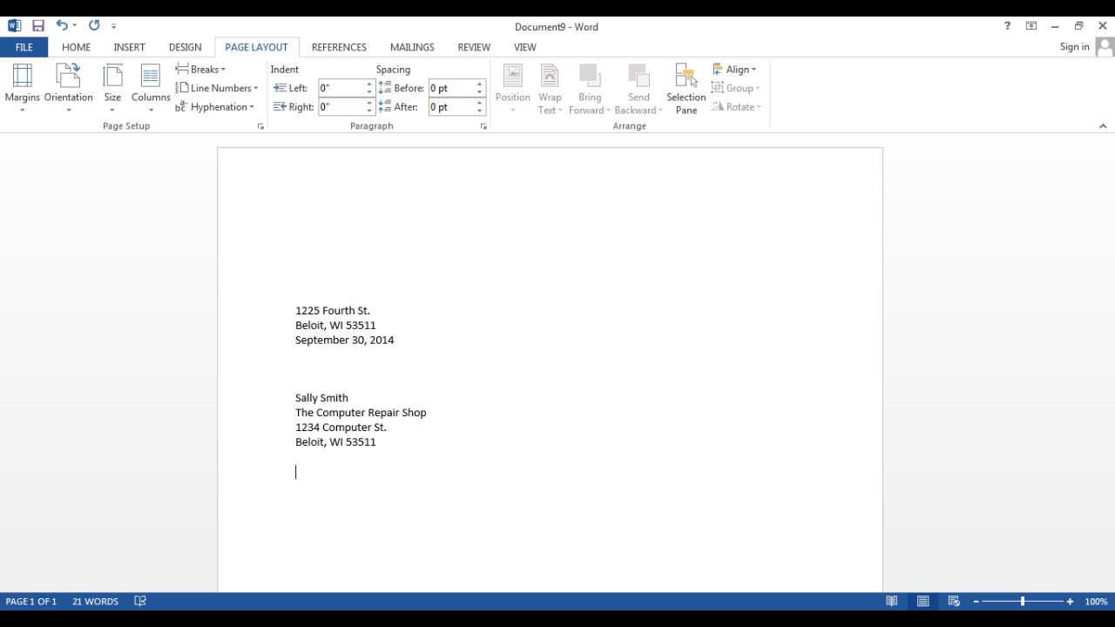
pyautogui.write('Dear Sally Smith')
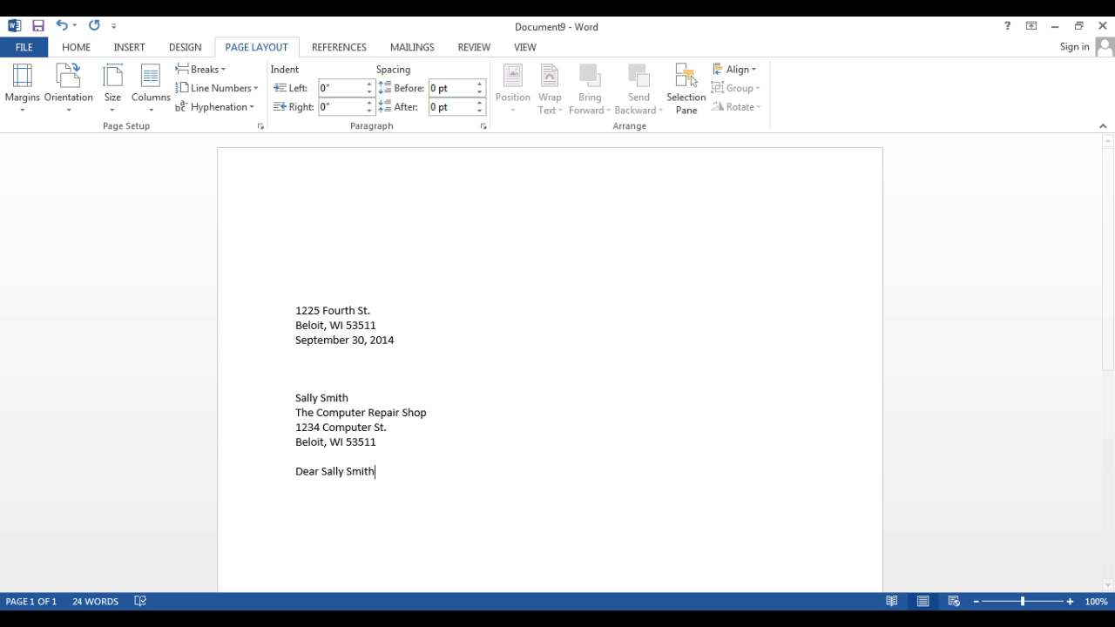
pyautogui.click(519, 450)
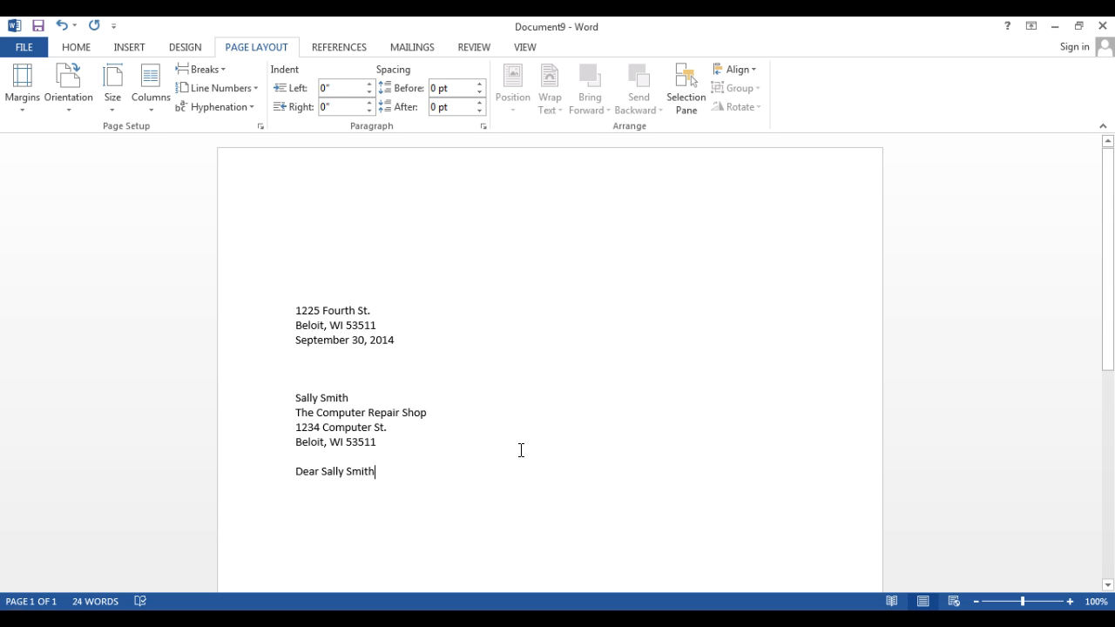
# - Write the letter body "Computer works great!" one blank line below the salutation
pyautogui.press('Return')
pyautogui.press('Return')
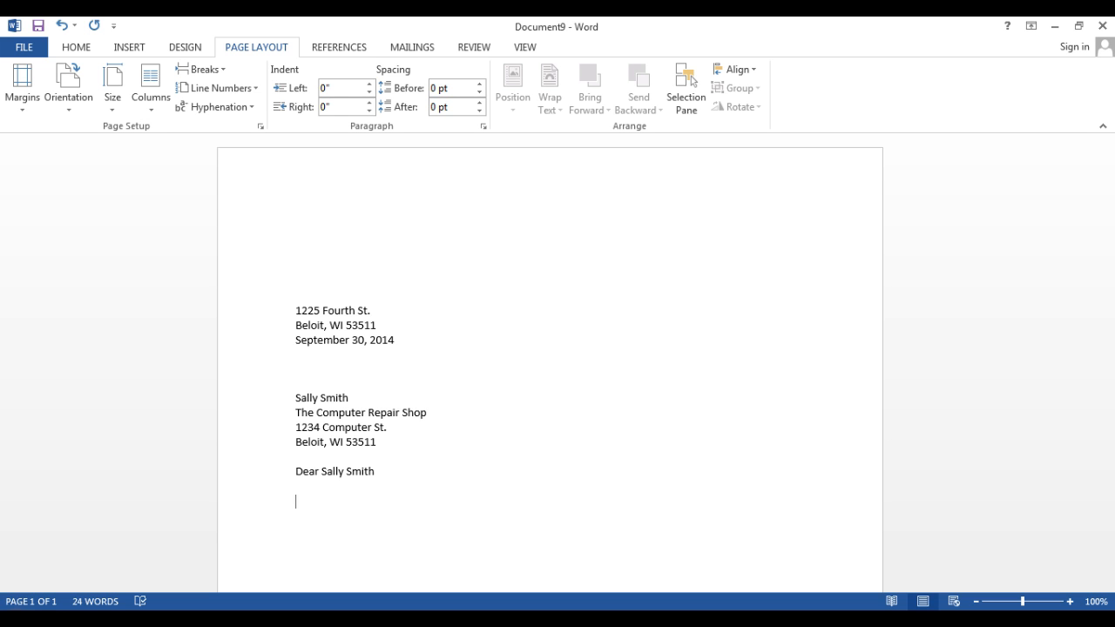
pyautogui.write('Computer works greate')
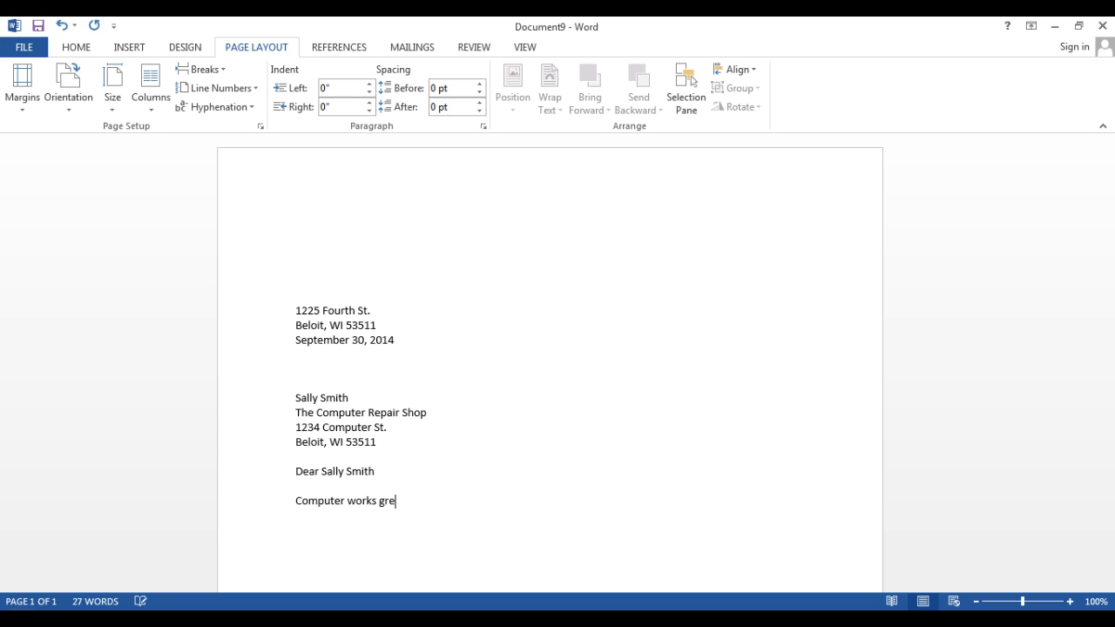
pyautogui.press('BackSpace')
pyautogui.write('.')
pyautogui.press('BackSpace')
pyautogui.write('!')
pyautogui.press('Return')
# - Add the closing "Sincerely", leave three blank lines and enter the sender's full name as the signature
pyautogui.write('Sincerely')
pyautogui.press('Return')
pyautogui.press('Return')
pyautogui.press('Return')
pyautogui.press('Return')
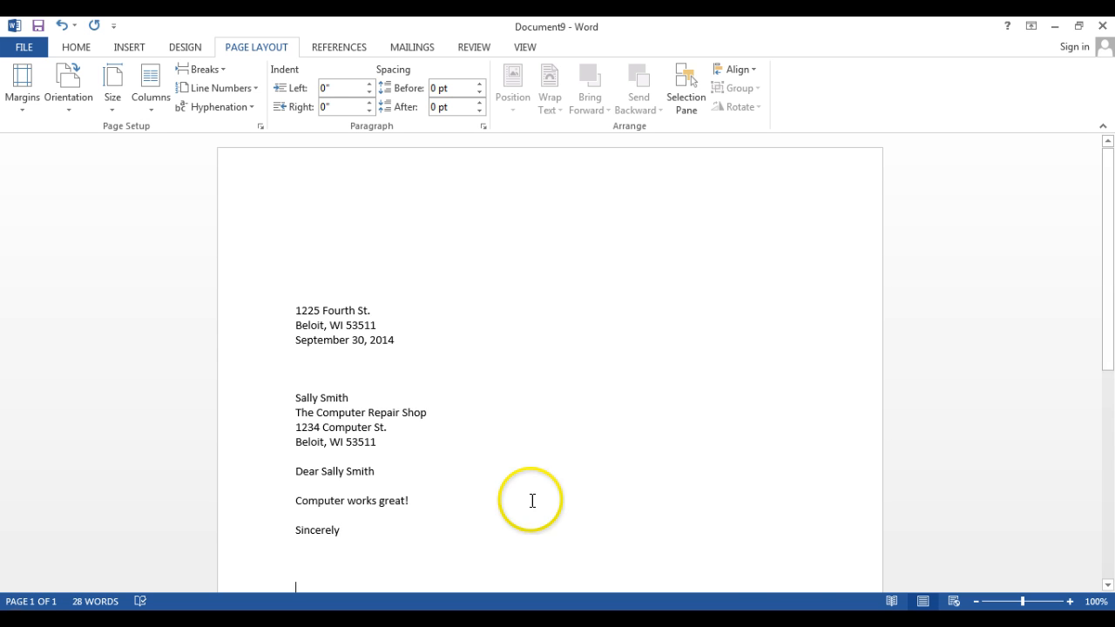
pyautogui.moveTo(1107, 326); pyautogui.dragTo(1111, 375)
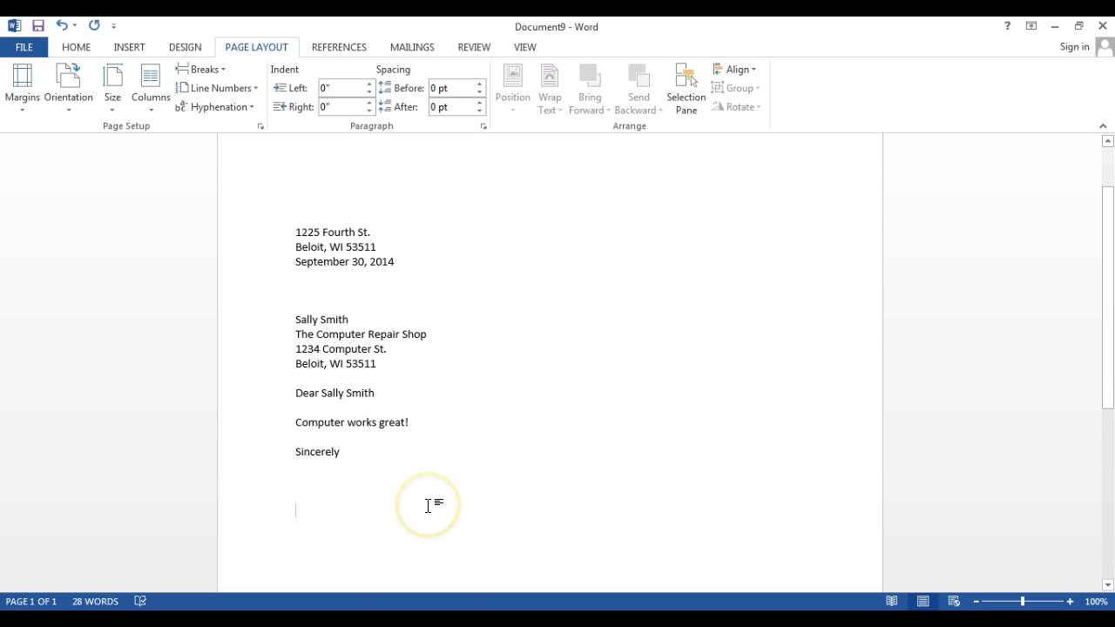
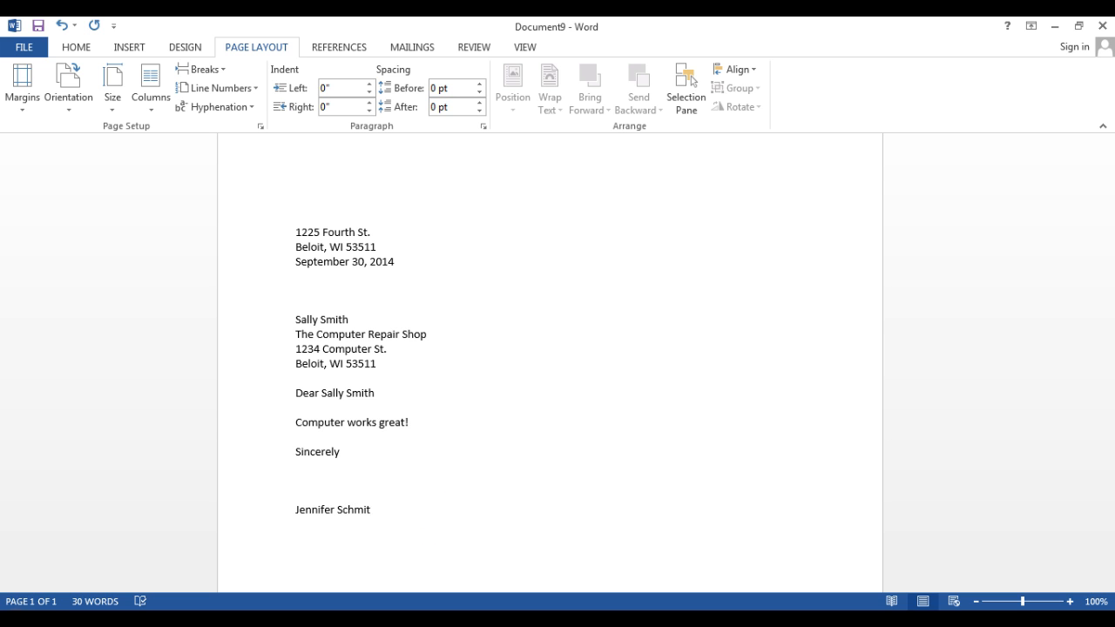
pyautogui.click(322, 479)
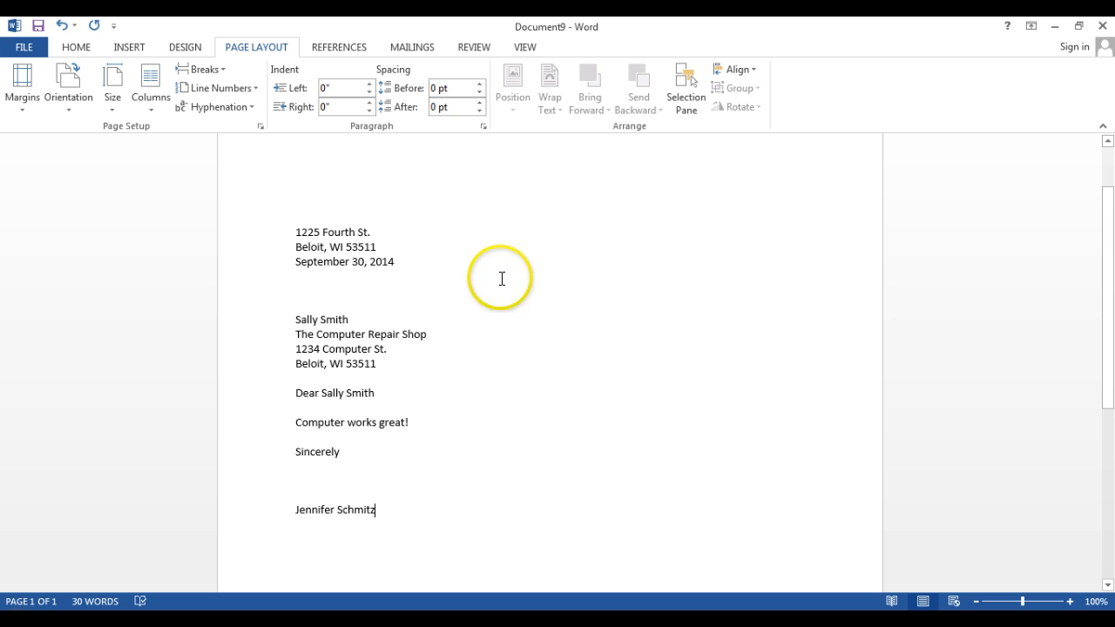
# - Show the paragraph marks and hidden formatting symbols throughout the letter
pyautogui.click(75, 49)
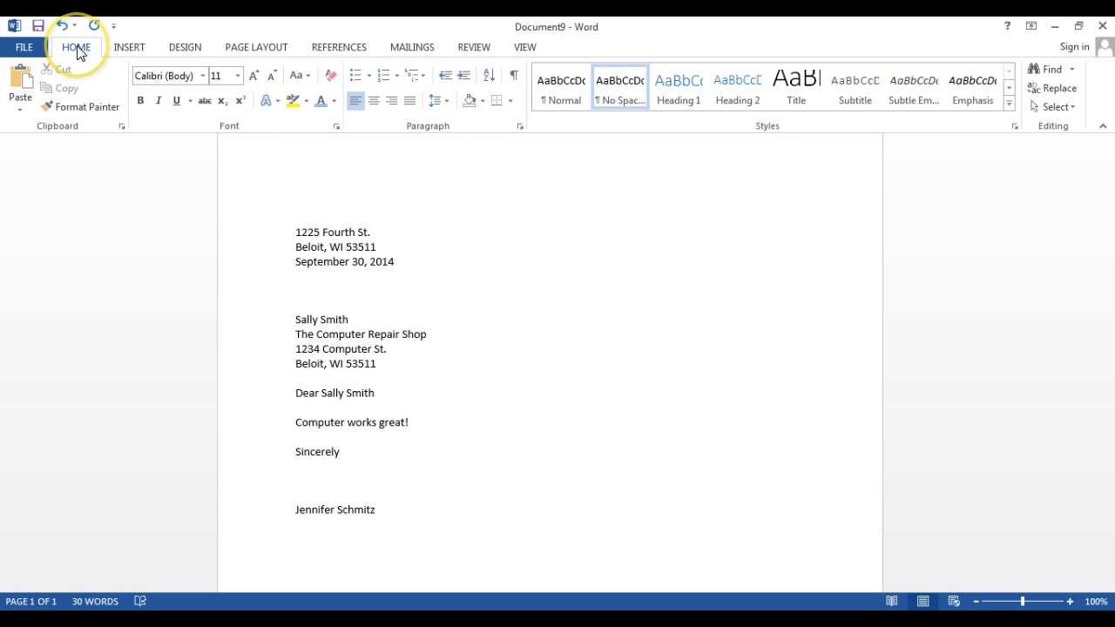
pyautogui.click(513, 81)
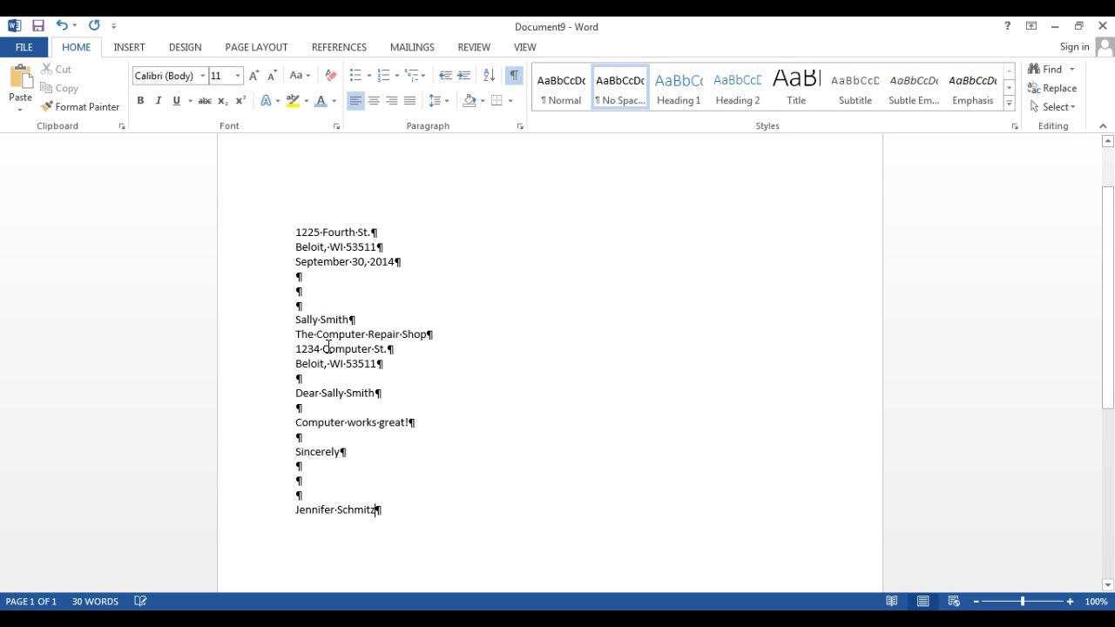
pyautogui.moveTo(1107, 307); pyautogui.dragTo(1110, 252)
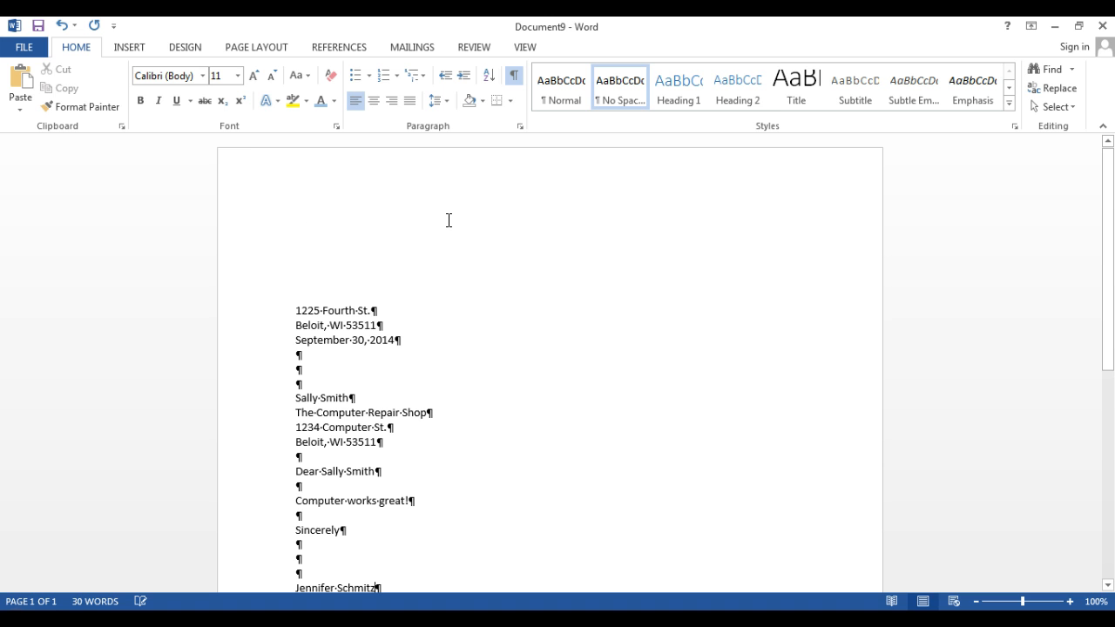
# - Insert WordArt in the white-filled, orange-outlined style and move it into the top margin above the return address
pyautogui.click(182, 49)
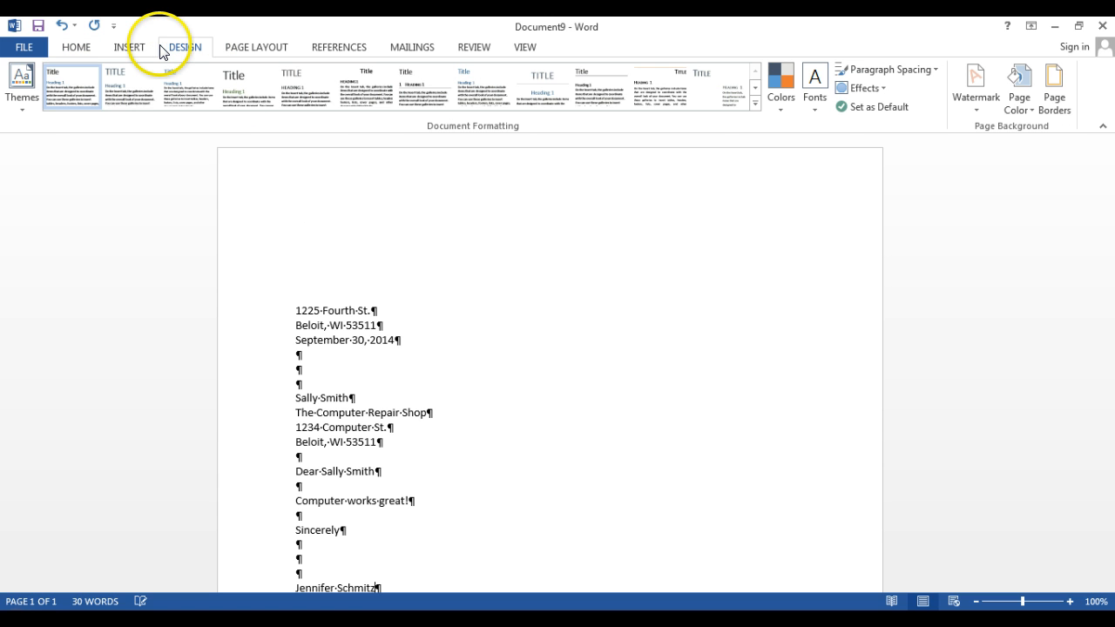
pyautogui.click(137, 48)
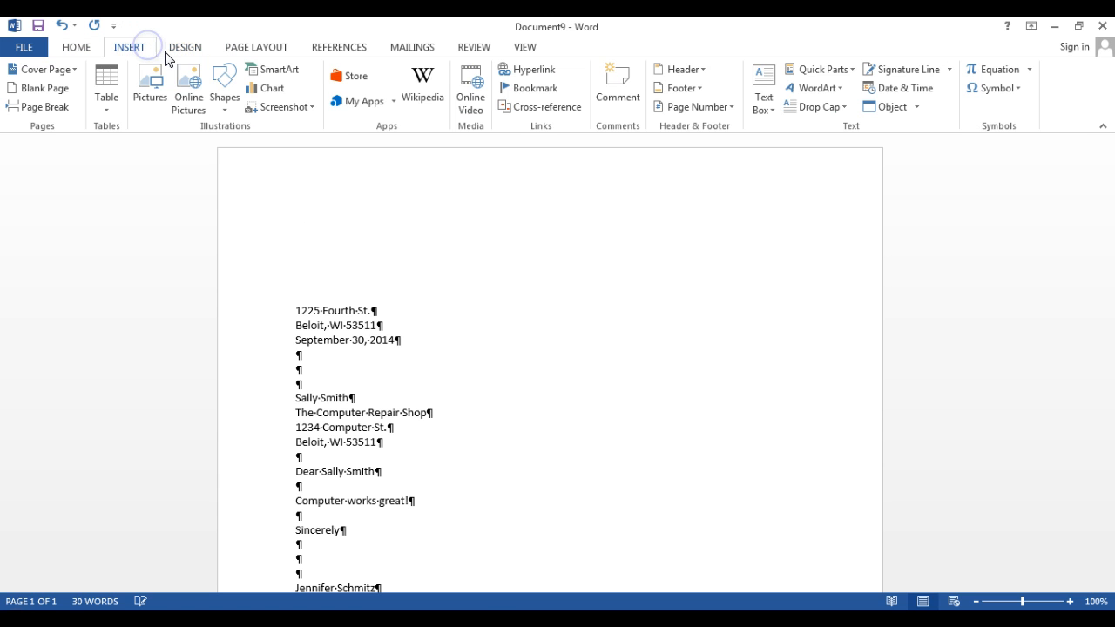
pyautogui.click(796, 89)
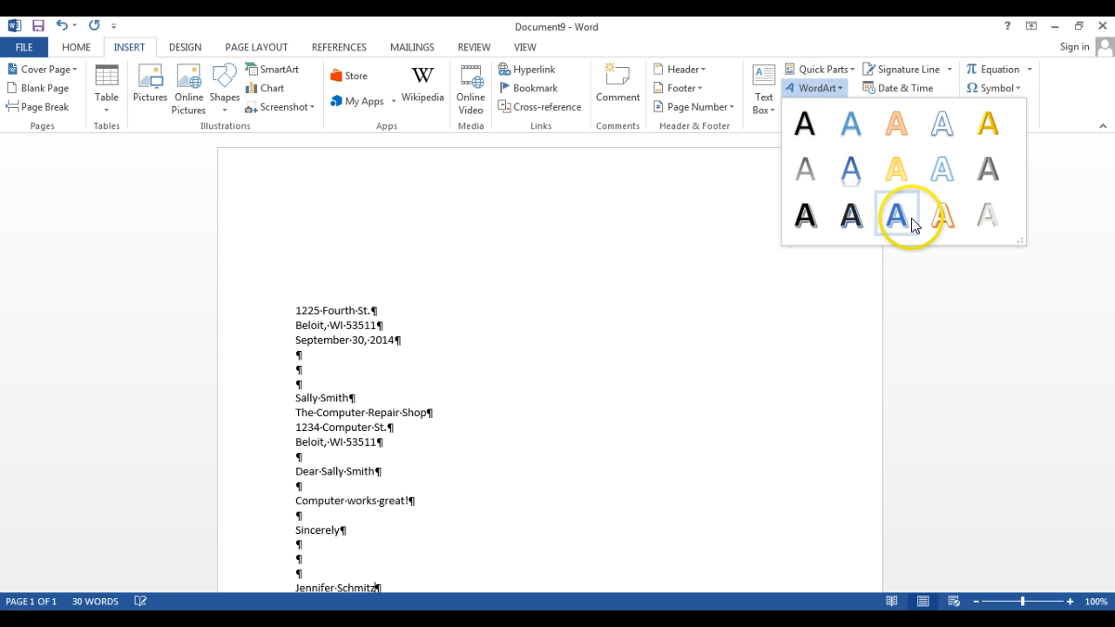
pyautogui.click(936, 214)
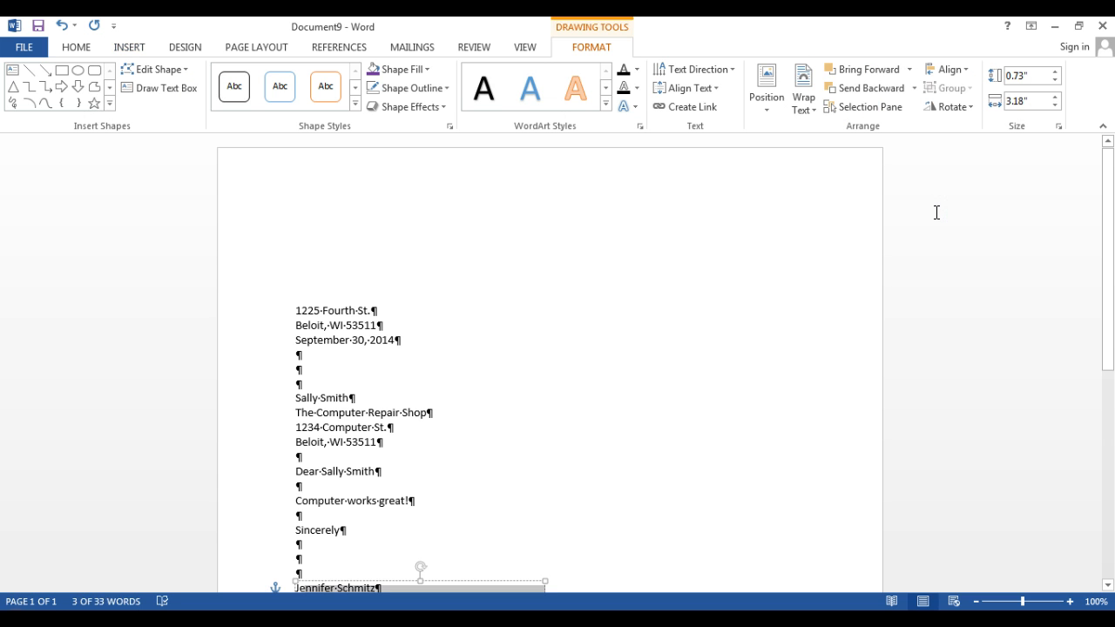
pyautogui.moveTo(1107, 206); pyautogui.dragTo(1107, 240)
pyautogui.moveTo(455, 510); pyautogui.dragTo(440, 207)
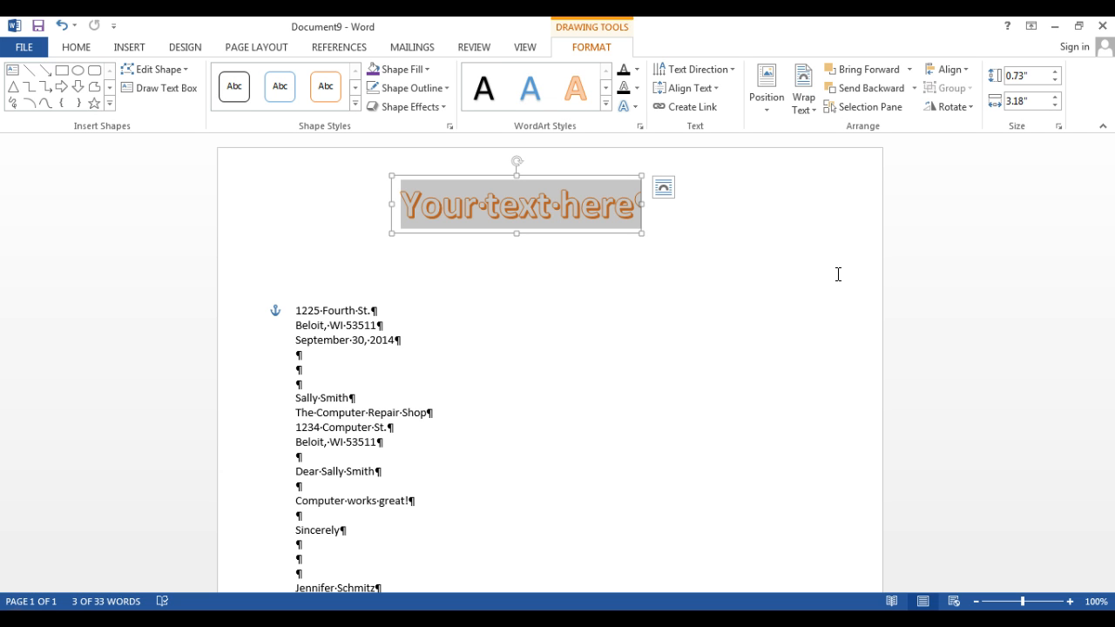
# - Replace the WordArt placeholder text with "School Fun"
pyautogui.write('Sc')
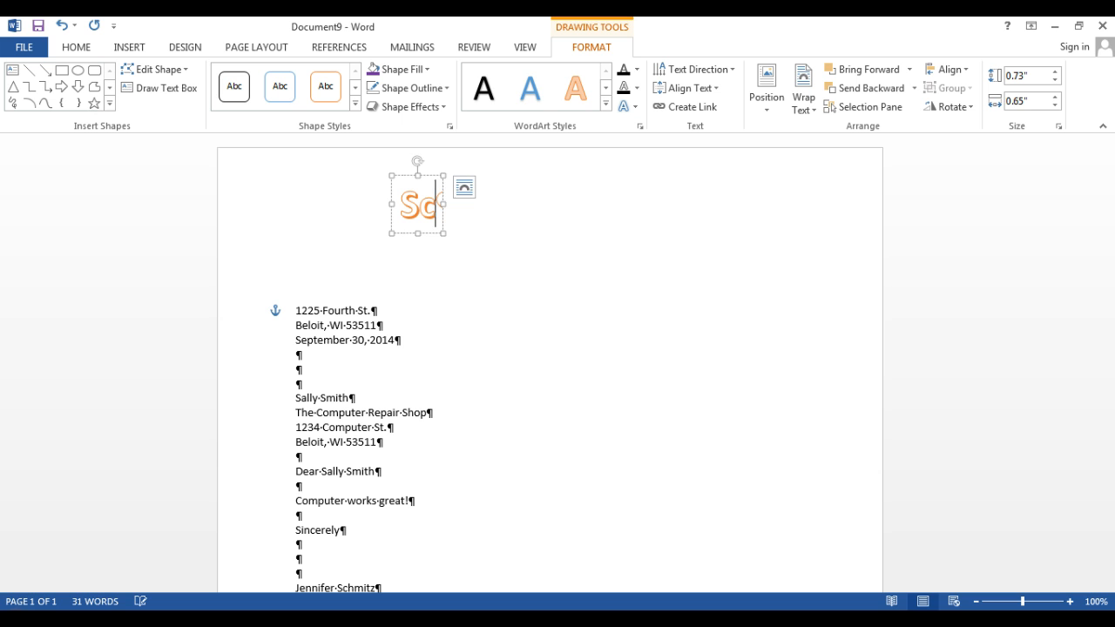
pyautogui.write('hool')
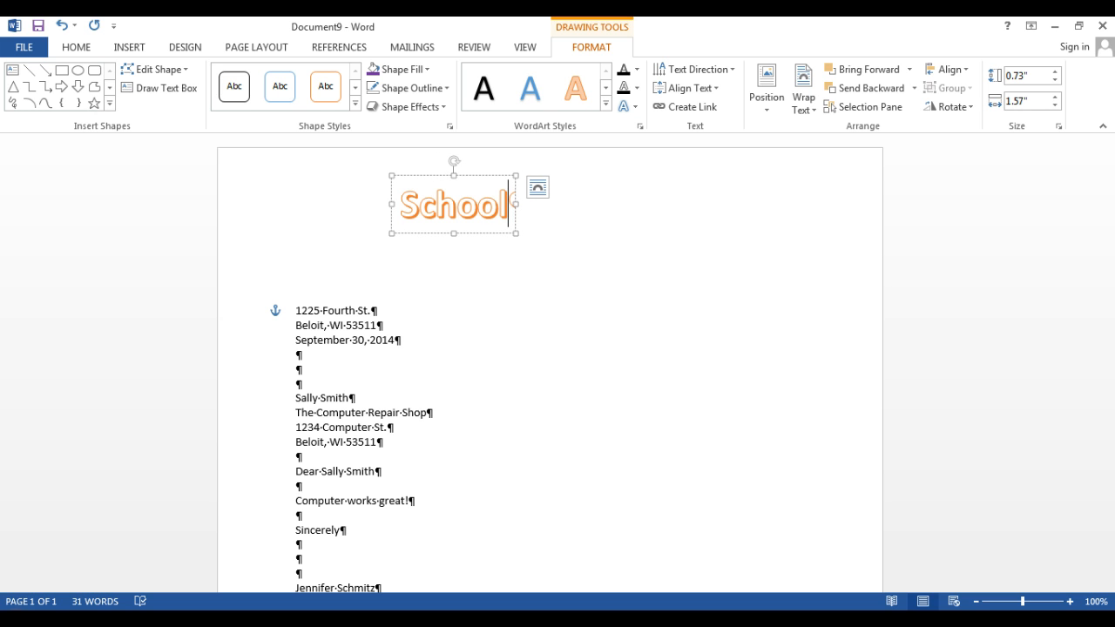
pyautogui.write(' Fun')
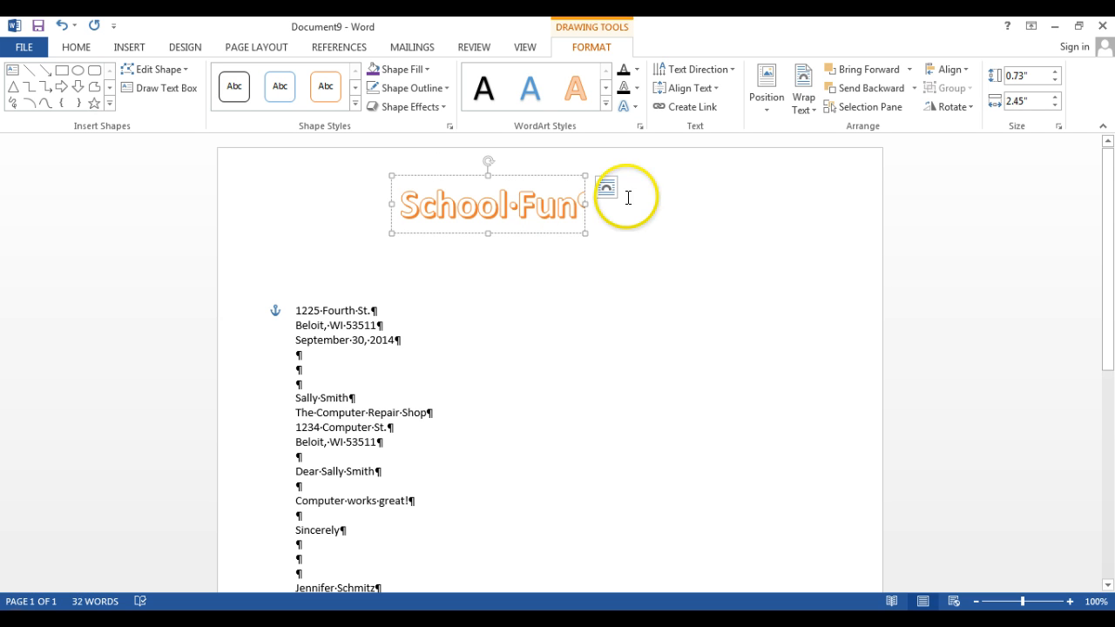
# - Enlarge the "School Fun" WordArt text to 72 pt and shift it slightly left to center it in the top margin
pyautogui.moveTo(582, 206); pyautogui.dragTo(435, 207)
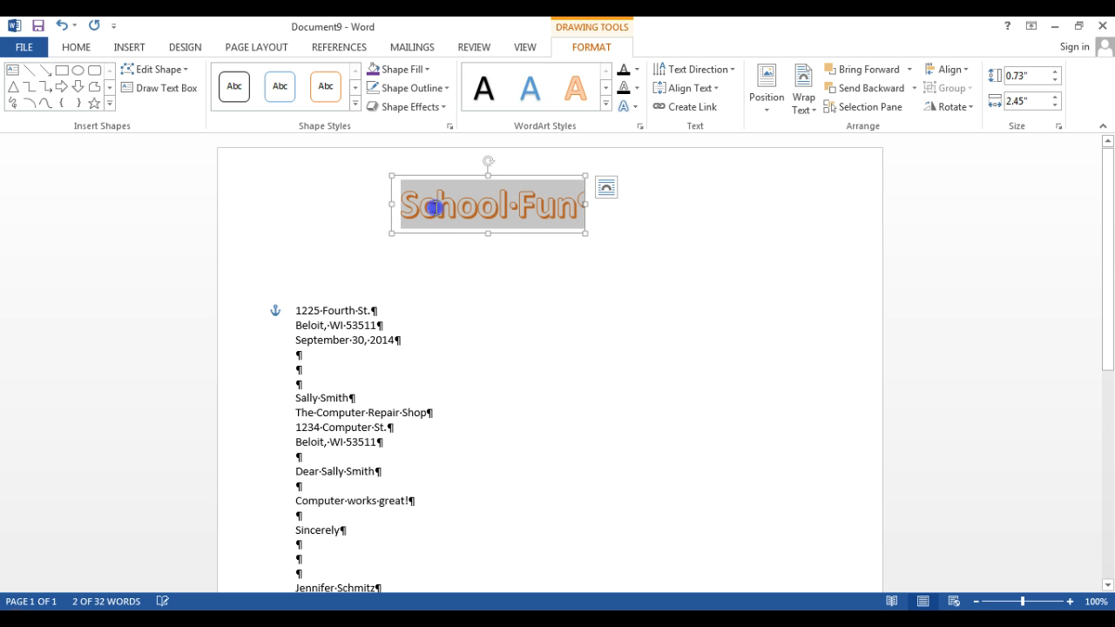
pyautogui.click(76, 48)
pyautogui.click(528, 200)
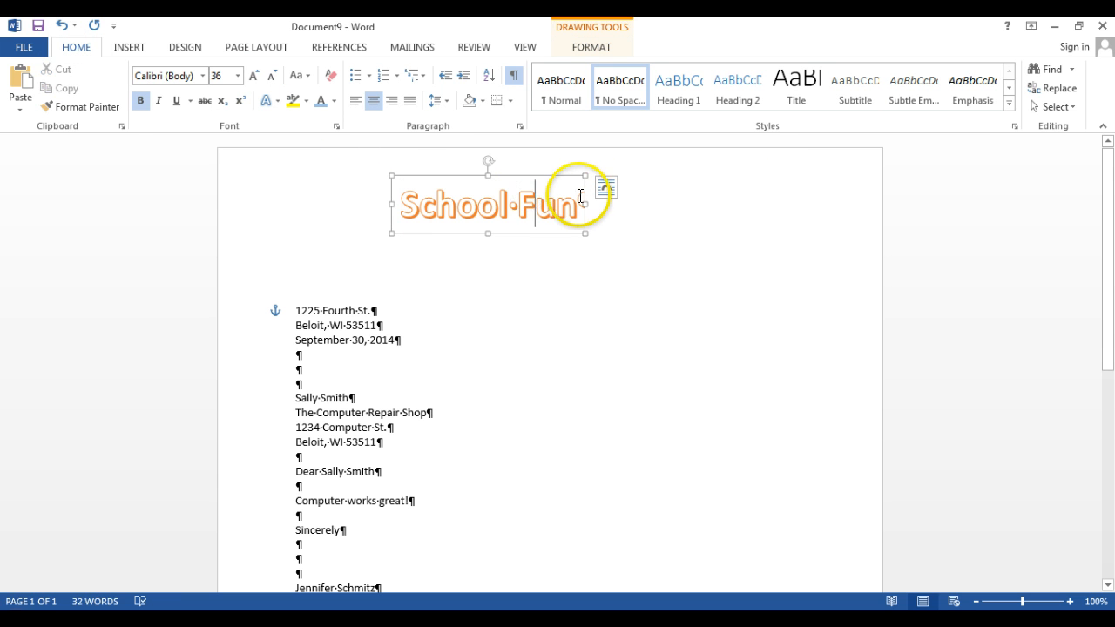
pyautogui.moveTo(582, 202); pyautogui.dragTo(389, 203)
pyautogui.rightClick(424, 205)
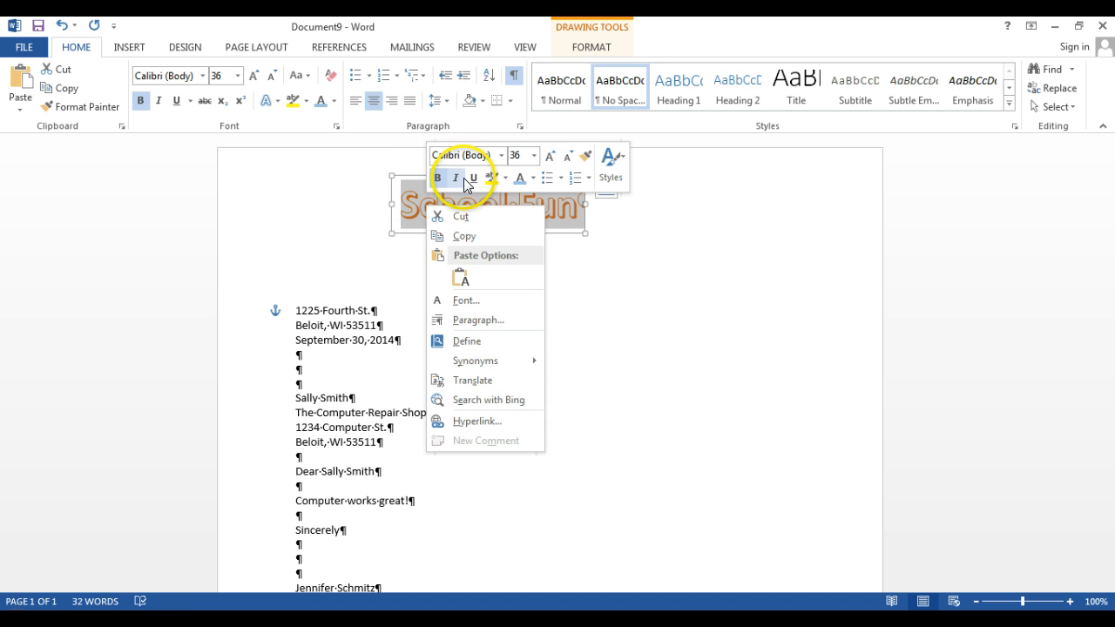
pyautogui.click(534, 155)
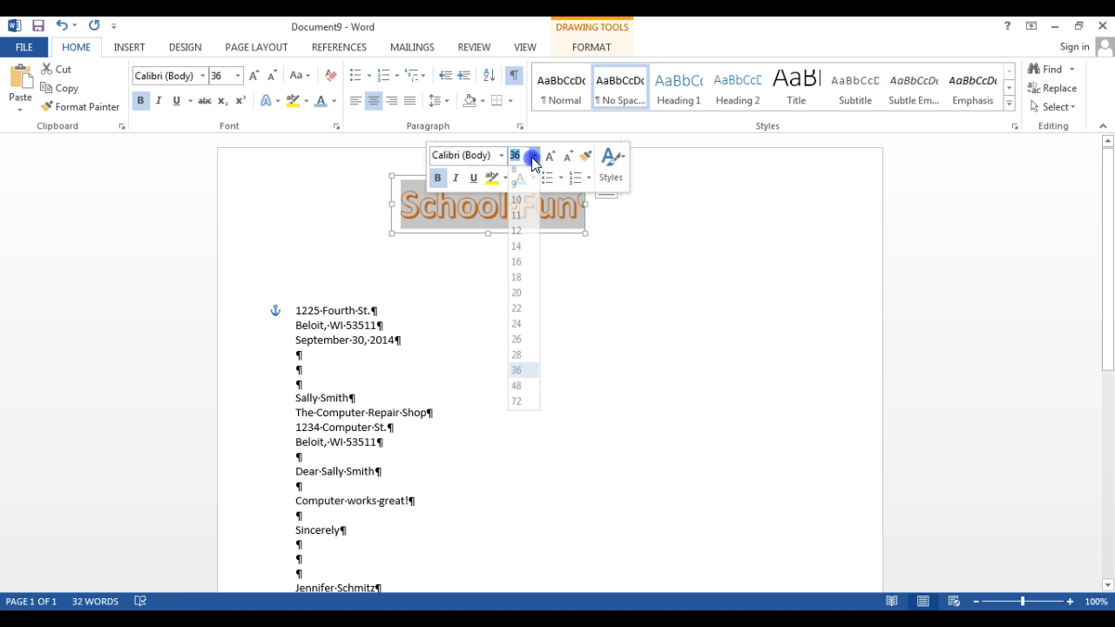
pyautogui.click(519, 408)
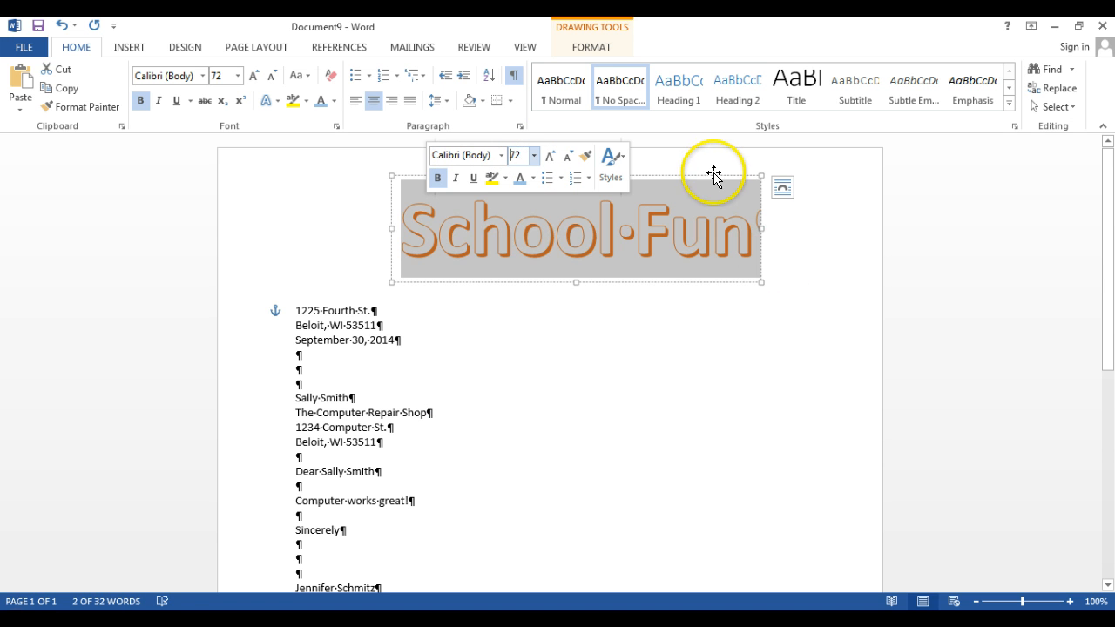
pyautogui.click(695, 169)
pyautogui.click(811, 284)
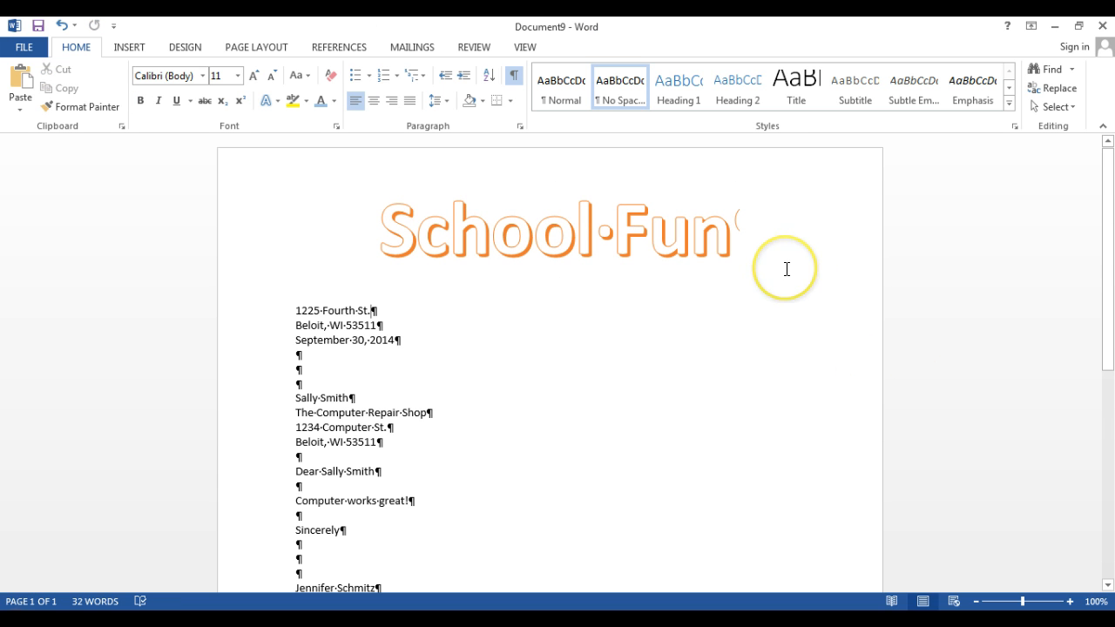
pyautogui.click(730, 334)
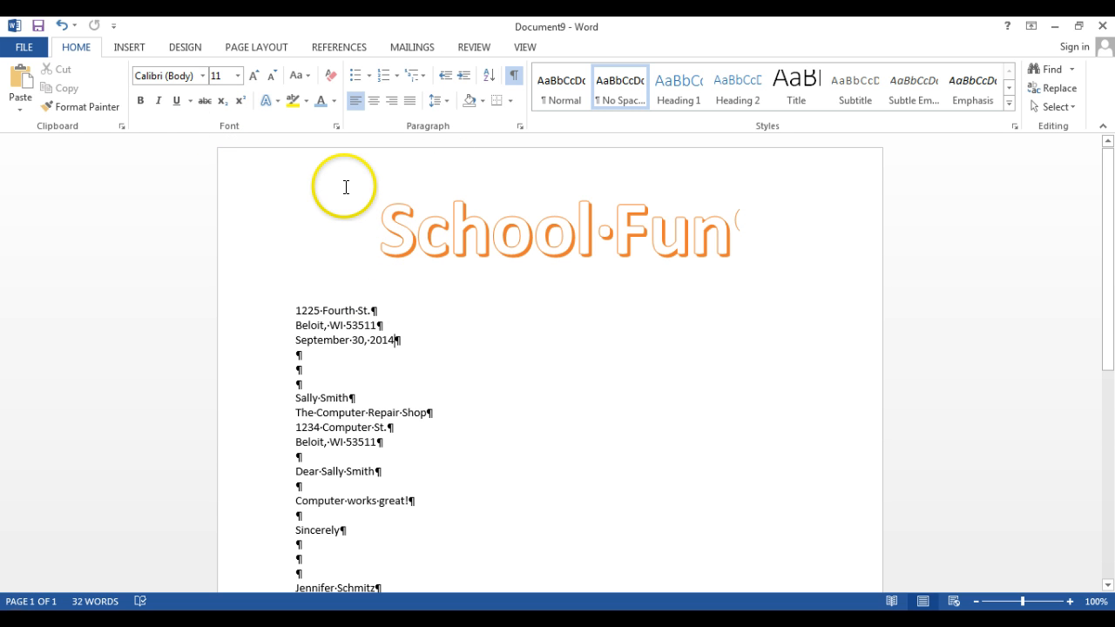
pyautogui.click(250, 48)
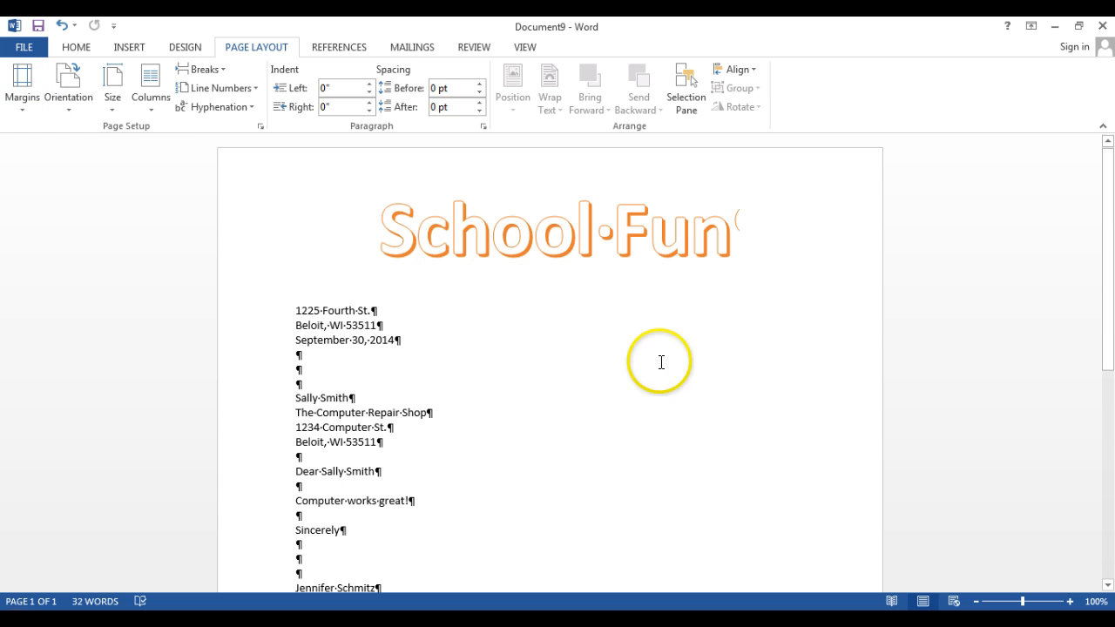
pyautogui.moveTo(1108, 258); pyautogui.dragTo(1108, 290)
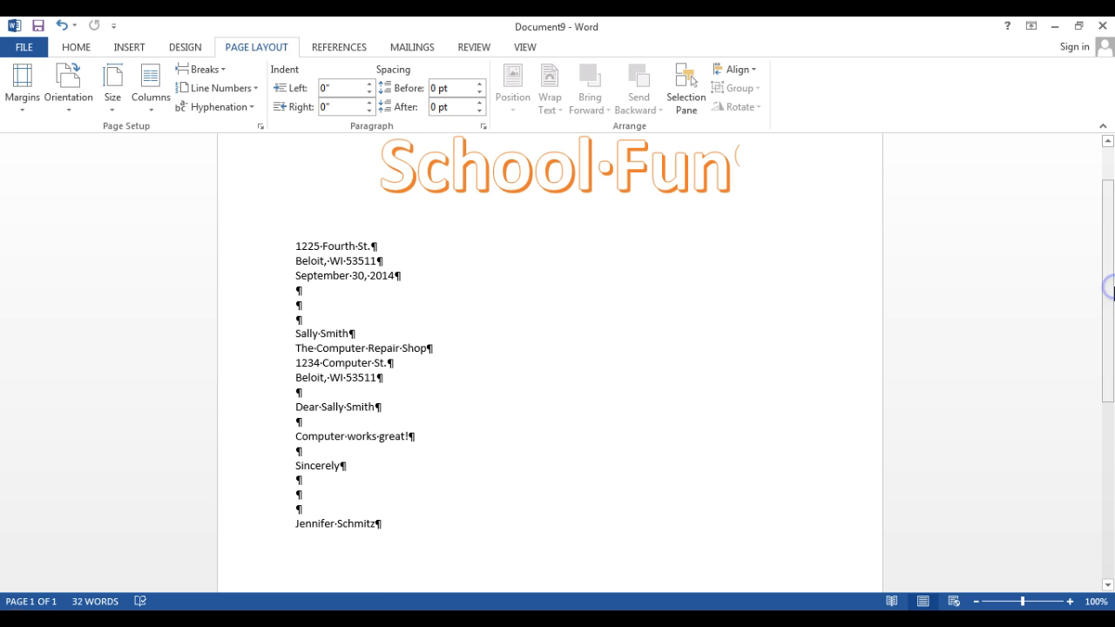